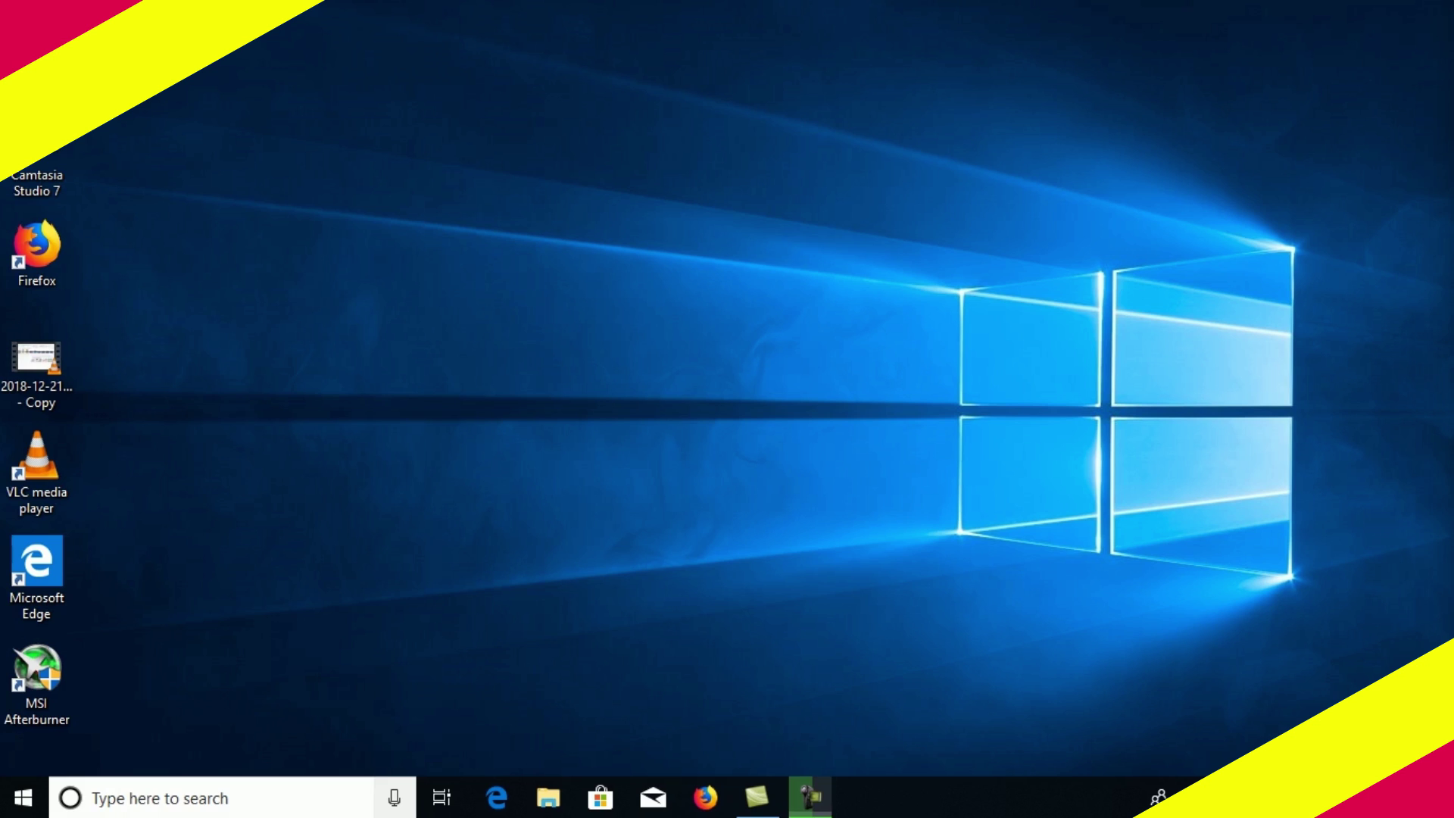
Step: Search 'device' to open Device Manager and inspect Network adapters such as WAN Miniport (IP)
click(159, 798)
text(devic)
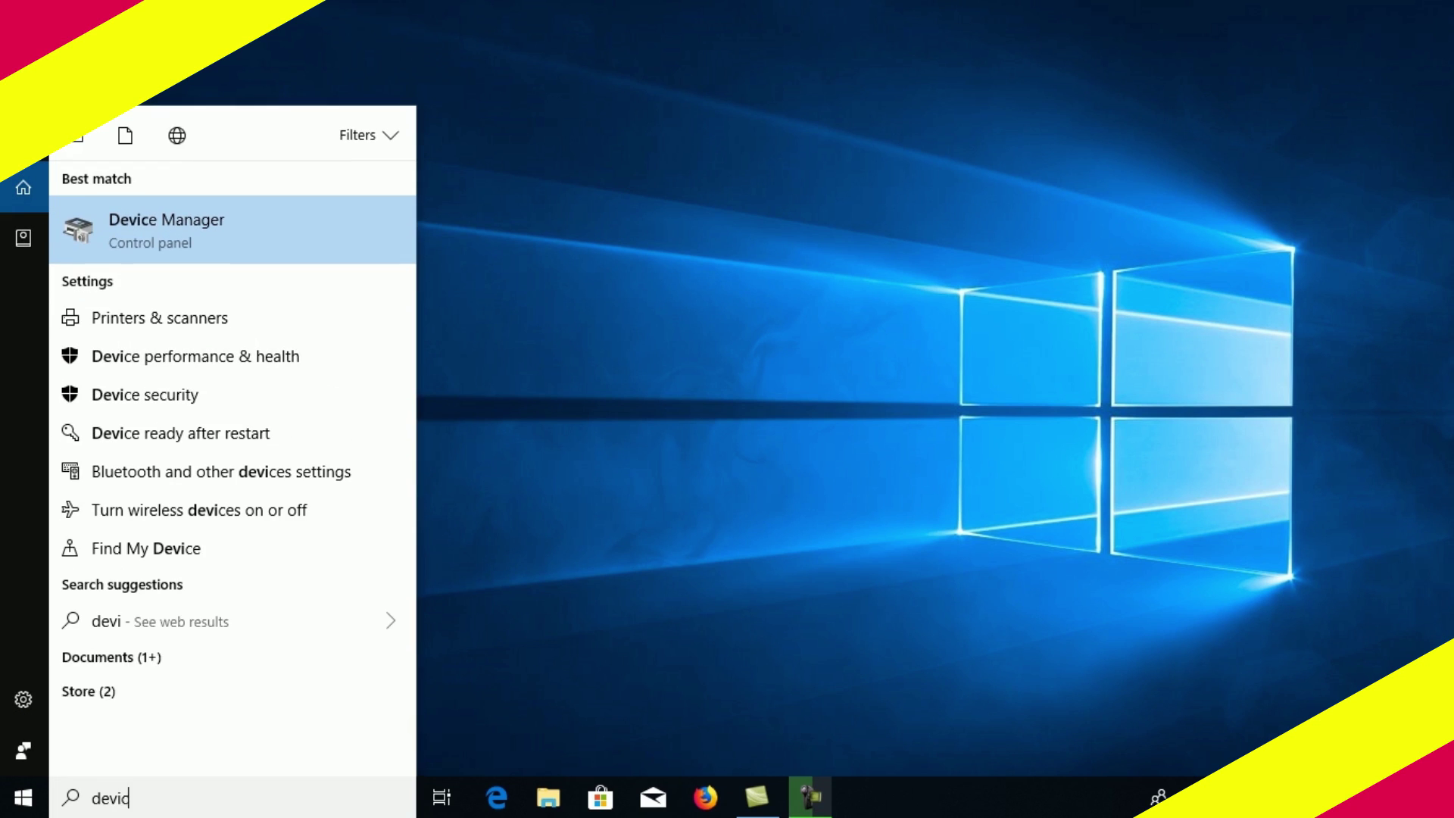
text(e)
key(Return)
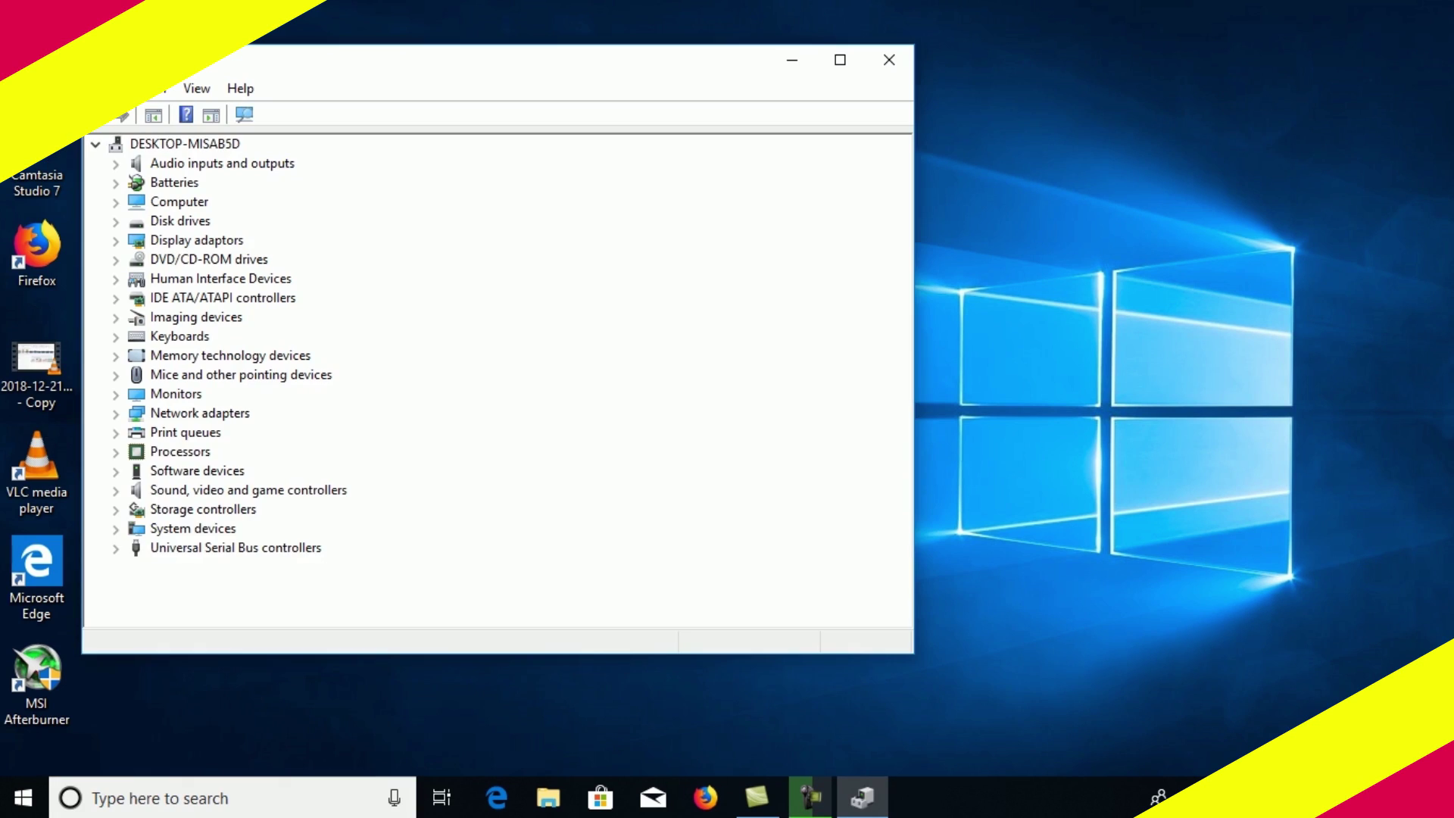
click(116, 414)
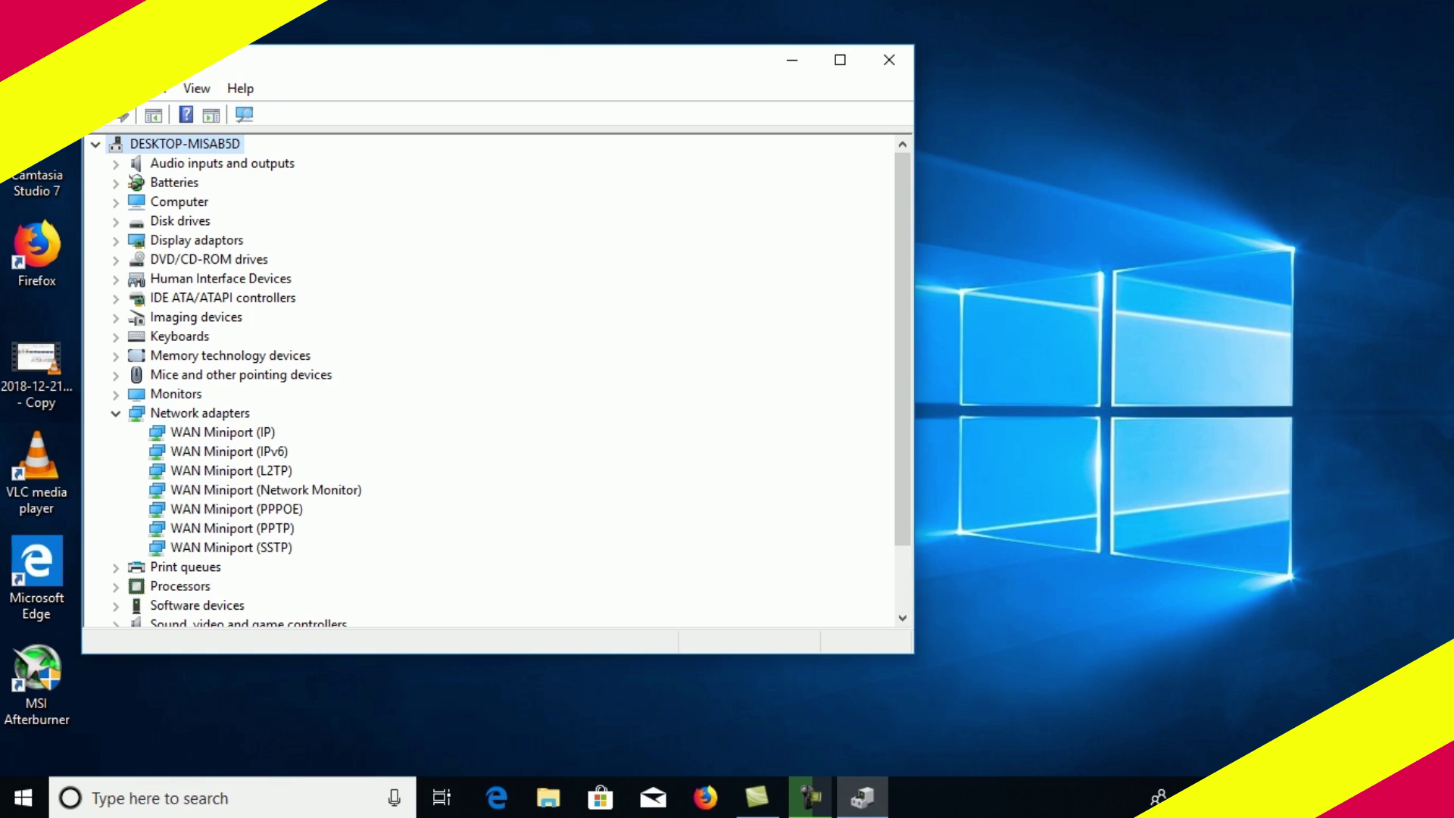
right_click(241, 434)
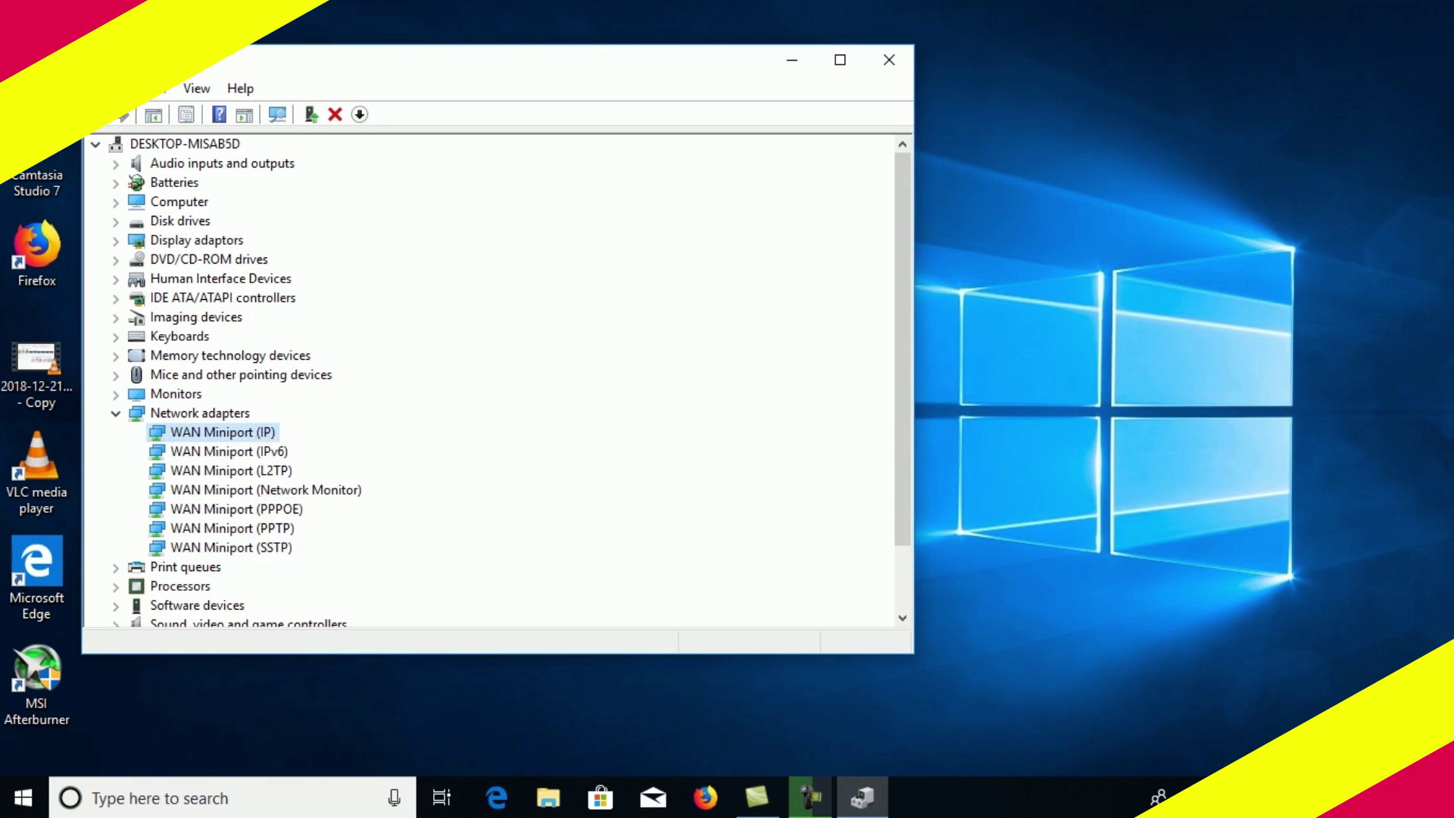
Step: Collapse Network adapters and restart the computer from the Start power options
key(Left)
key(Left)
click(23, 797)
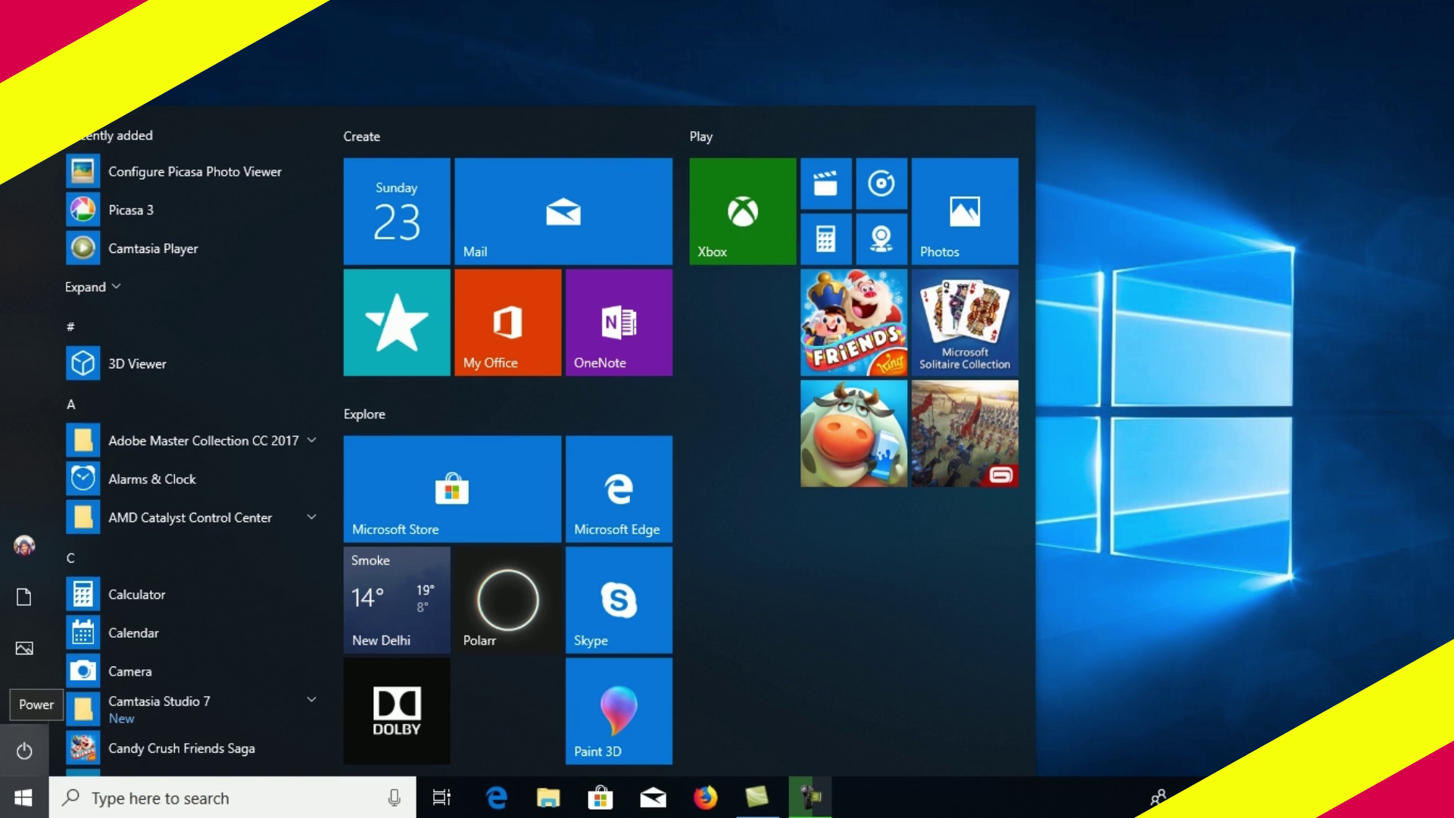
click(24, 750)
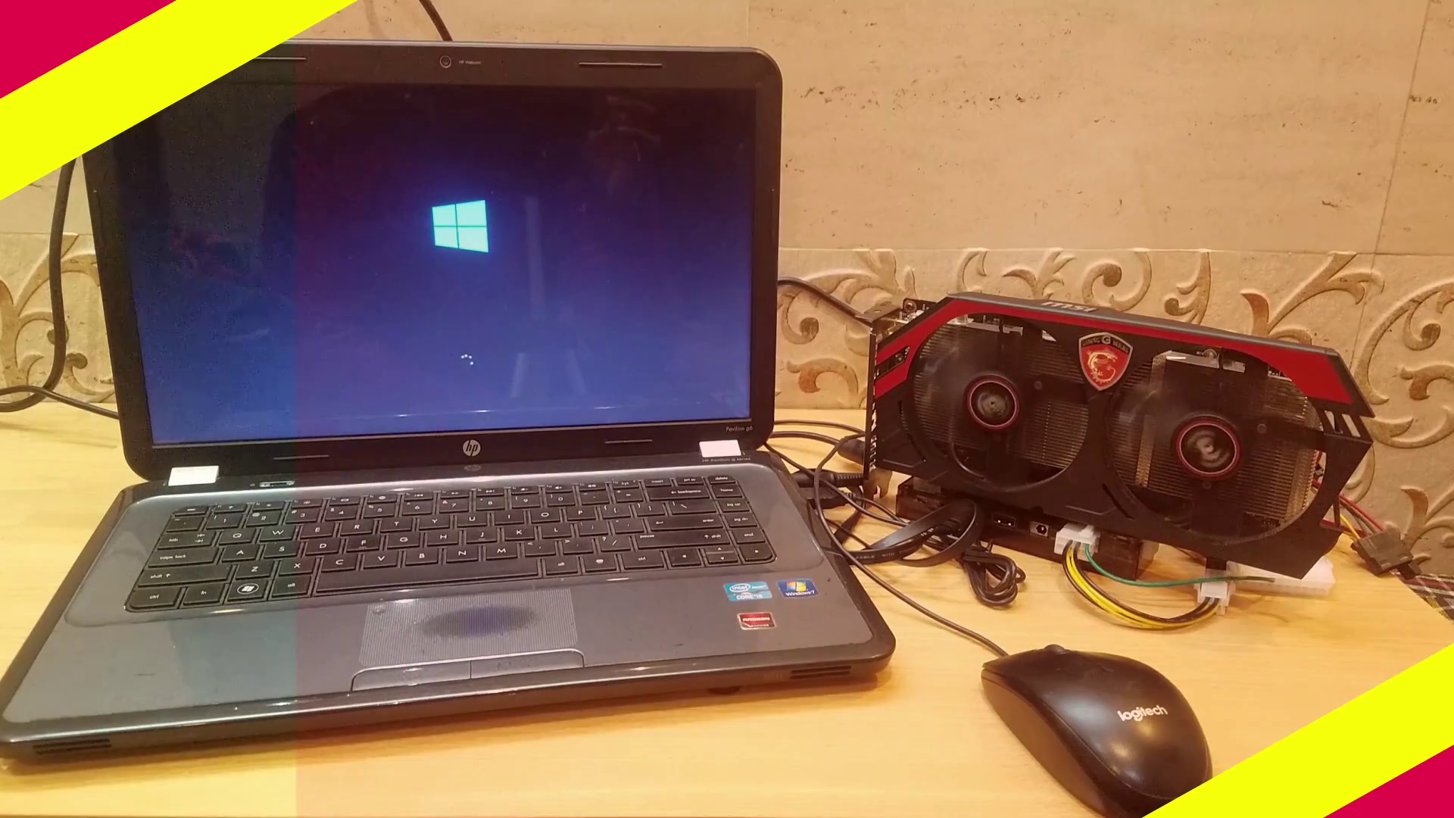
Step: Boot into Windows 10, select the GTX 750 Ti, HD 3000 and HD 7400M adapters, then open GTX 750 Ti Properties
key(Return)
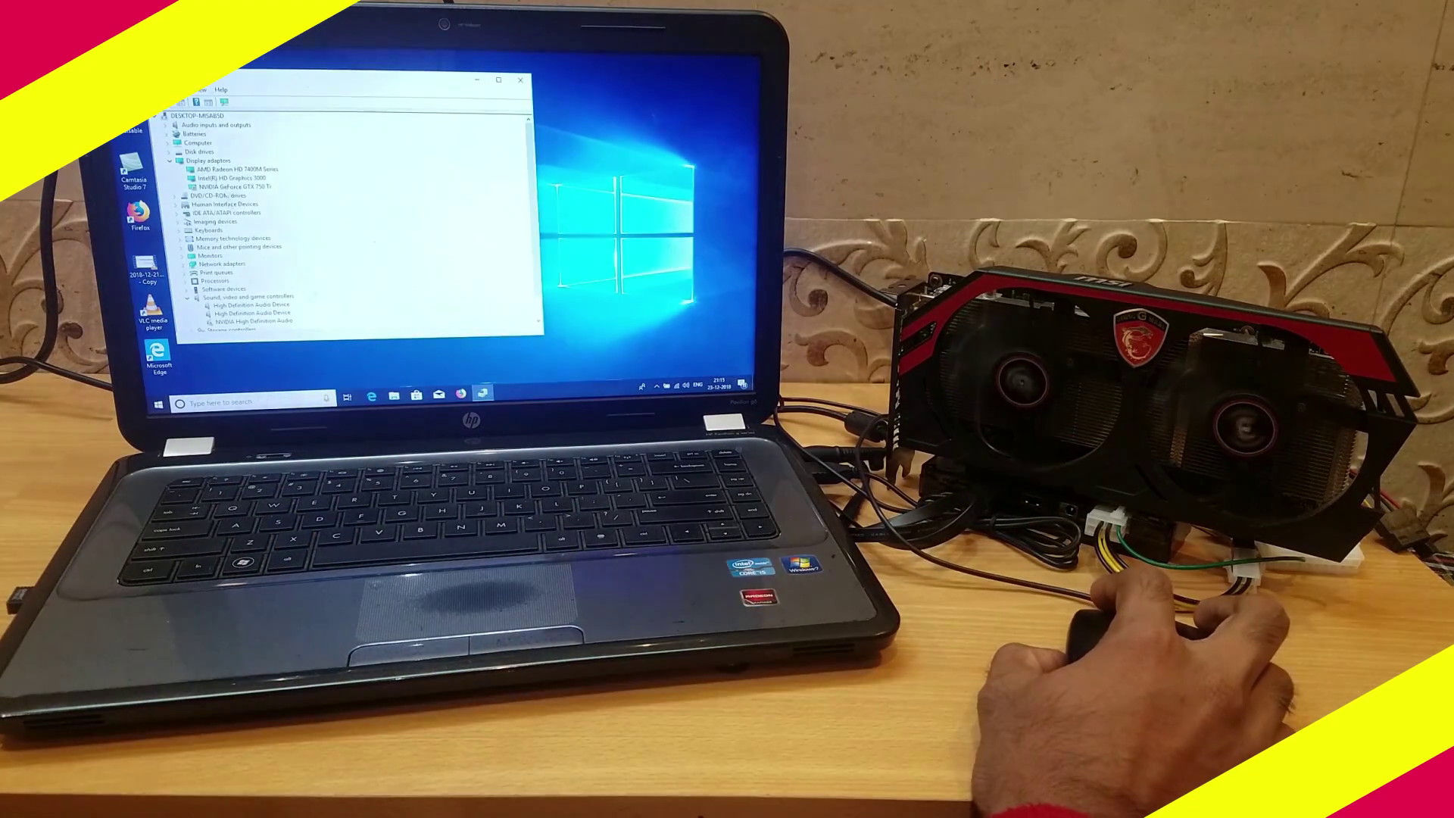
click(230, 187)
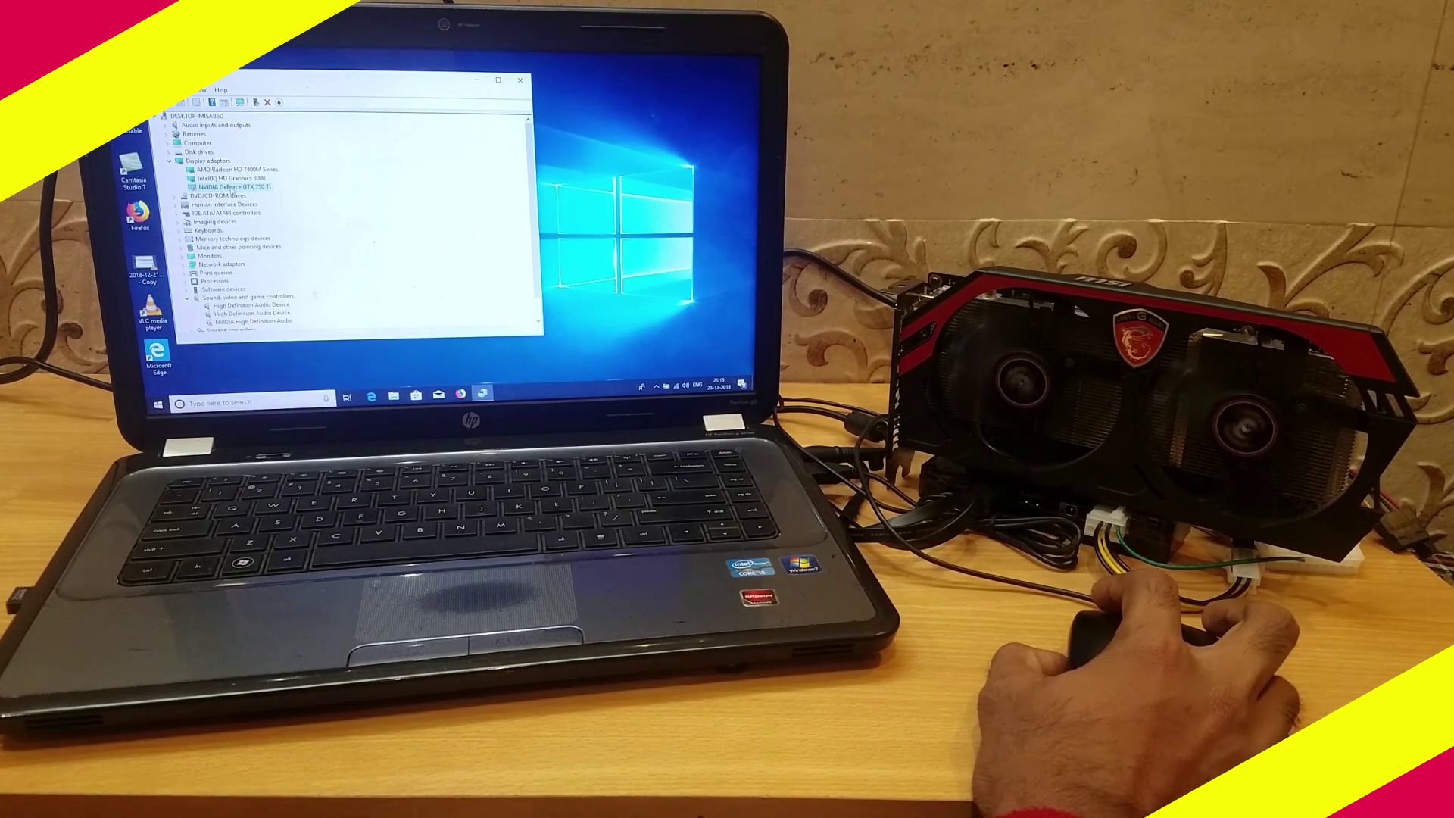
click(236, 178)
click(237, 169)
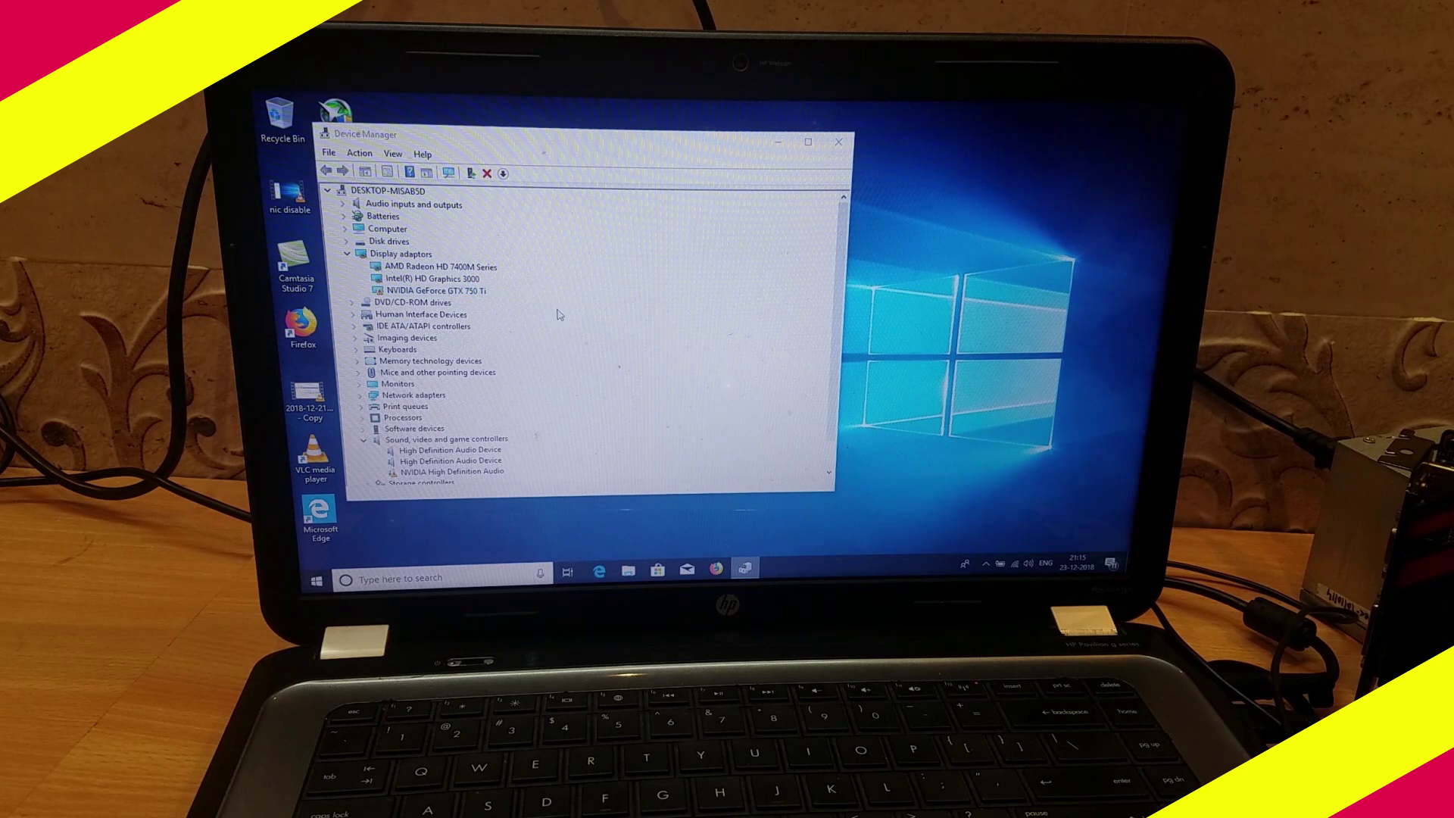
key(Return)
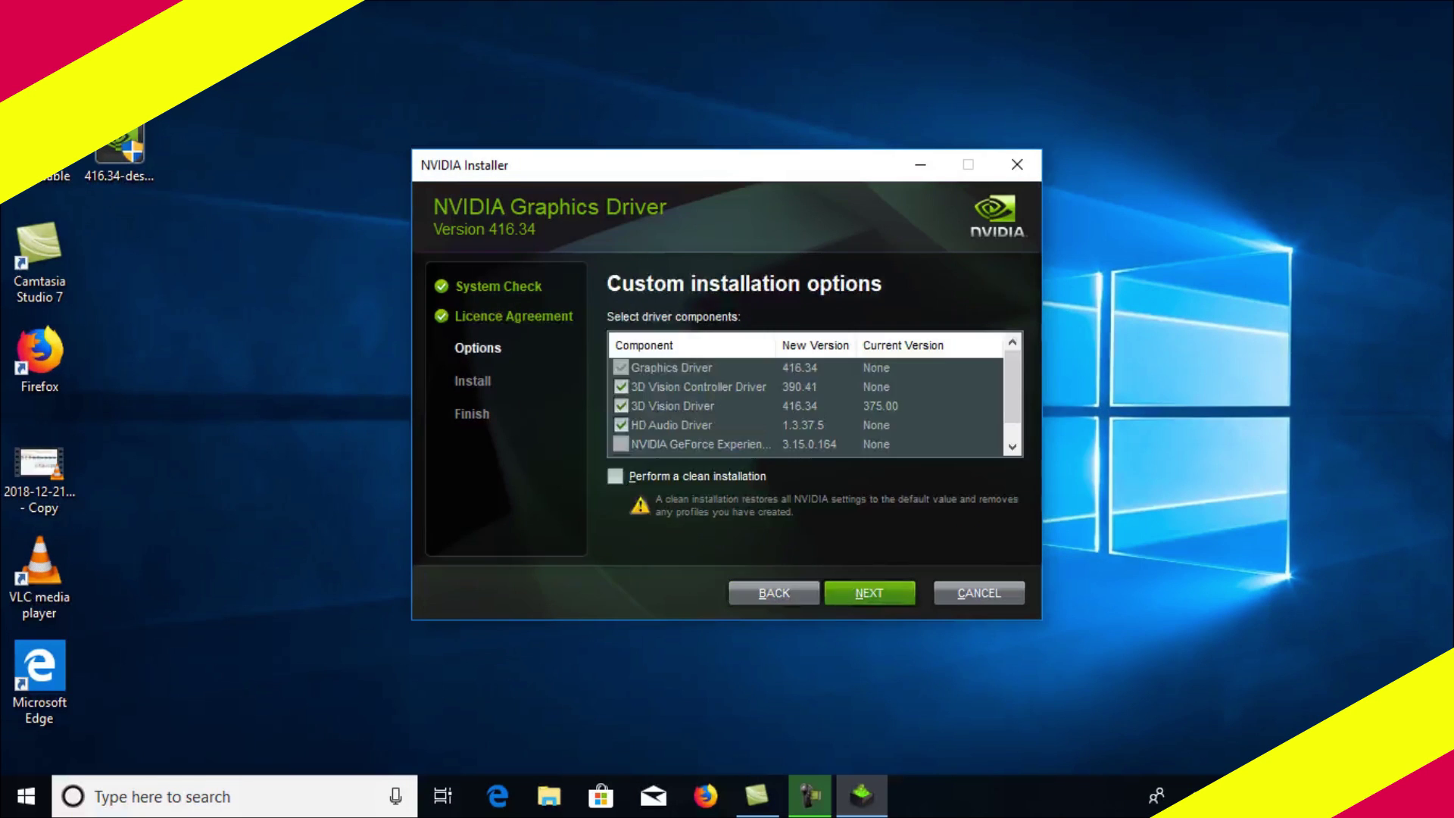
Step: Start the NVIDIA 416.34 graphics driver installation with the Custom options chosen
key(Return)
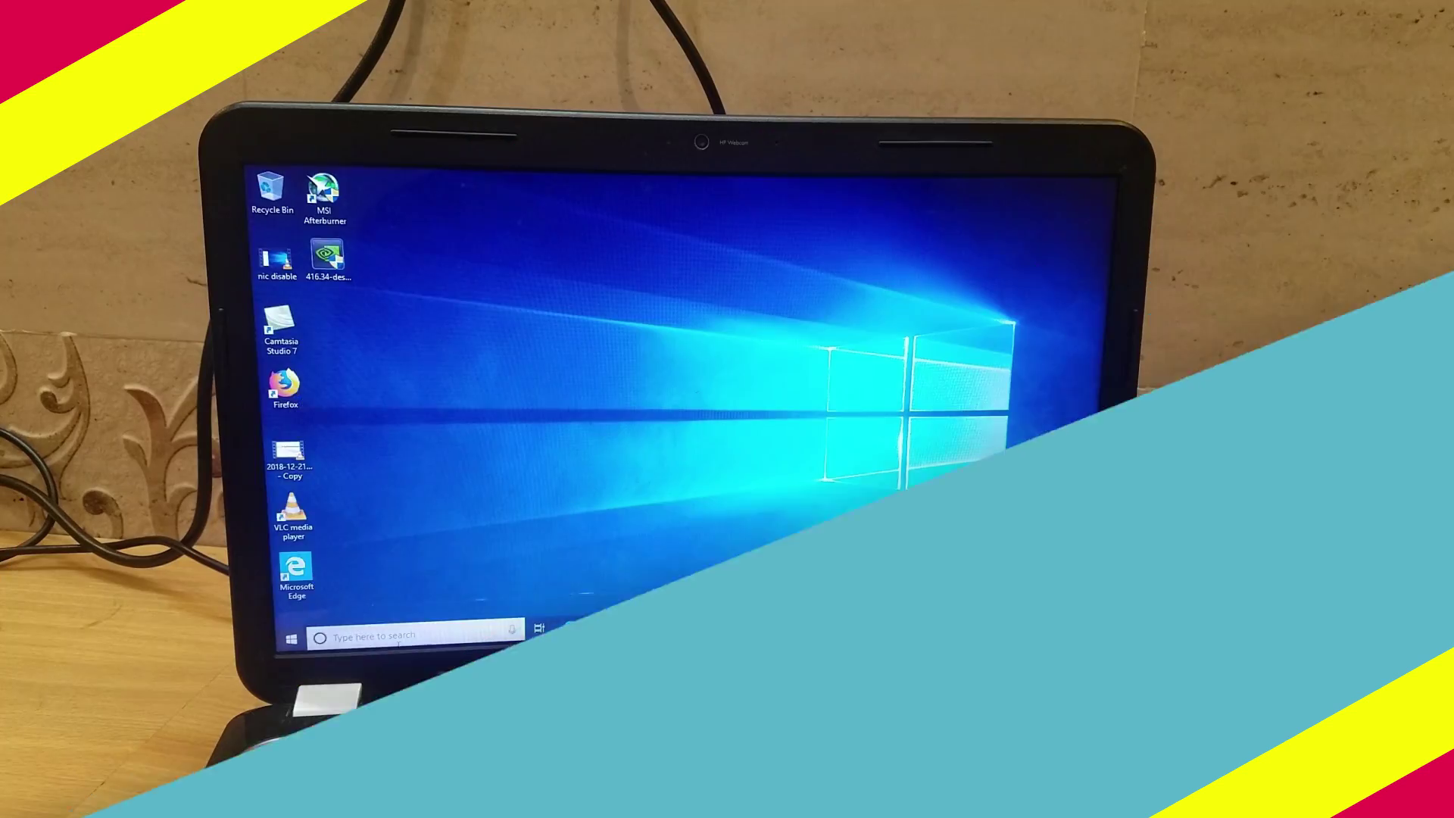
Step: Reopen Device Manager via a 'devic' search and confirm the GTX 750 Ti reports working properly
key(super+s)
text(device)
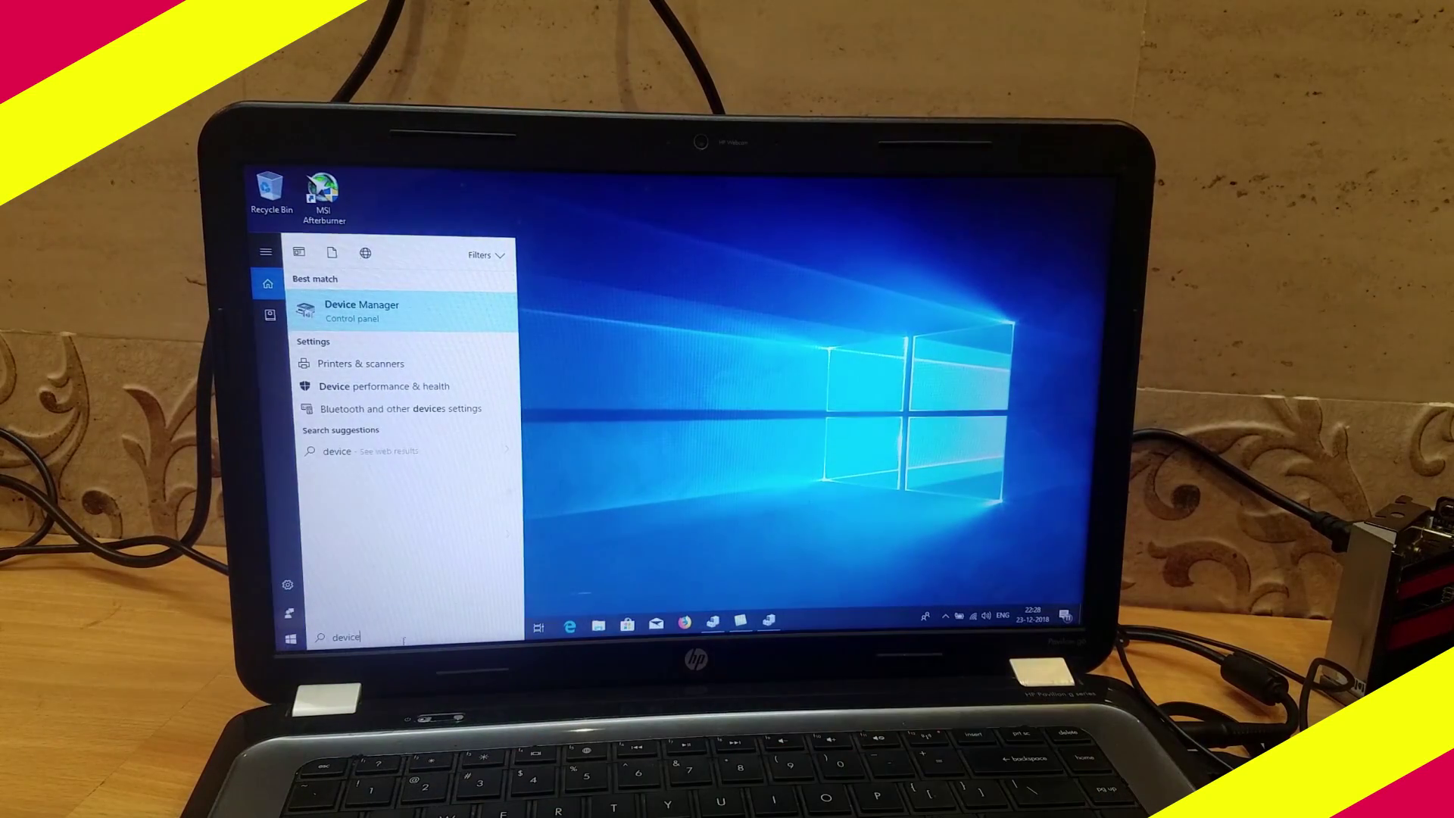
key(Return)
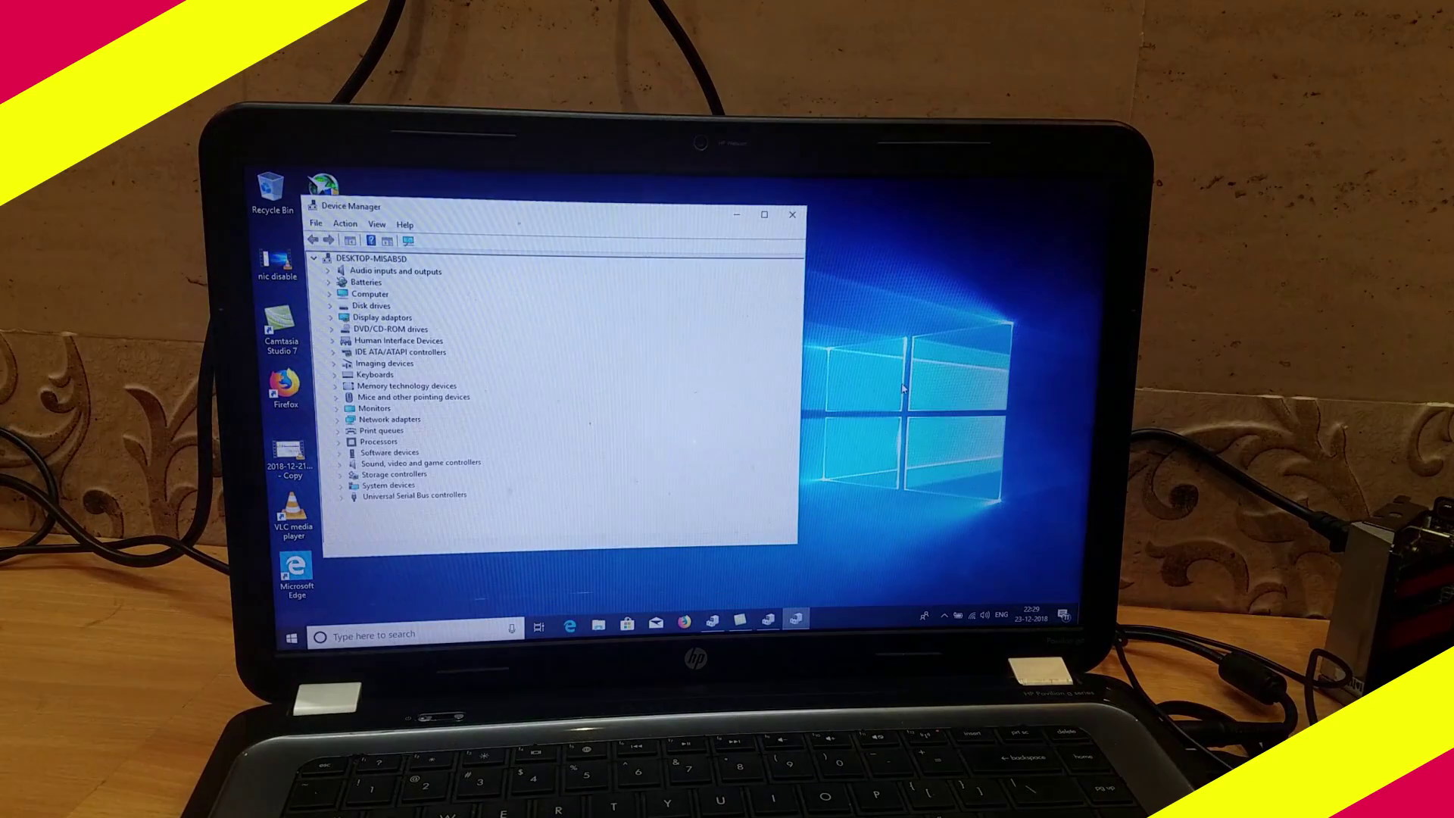
click(332, 319)
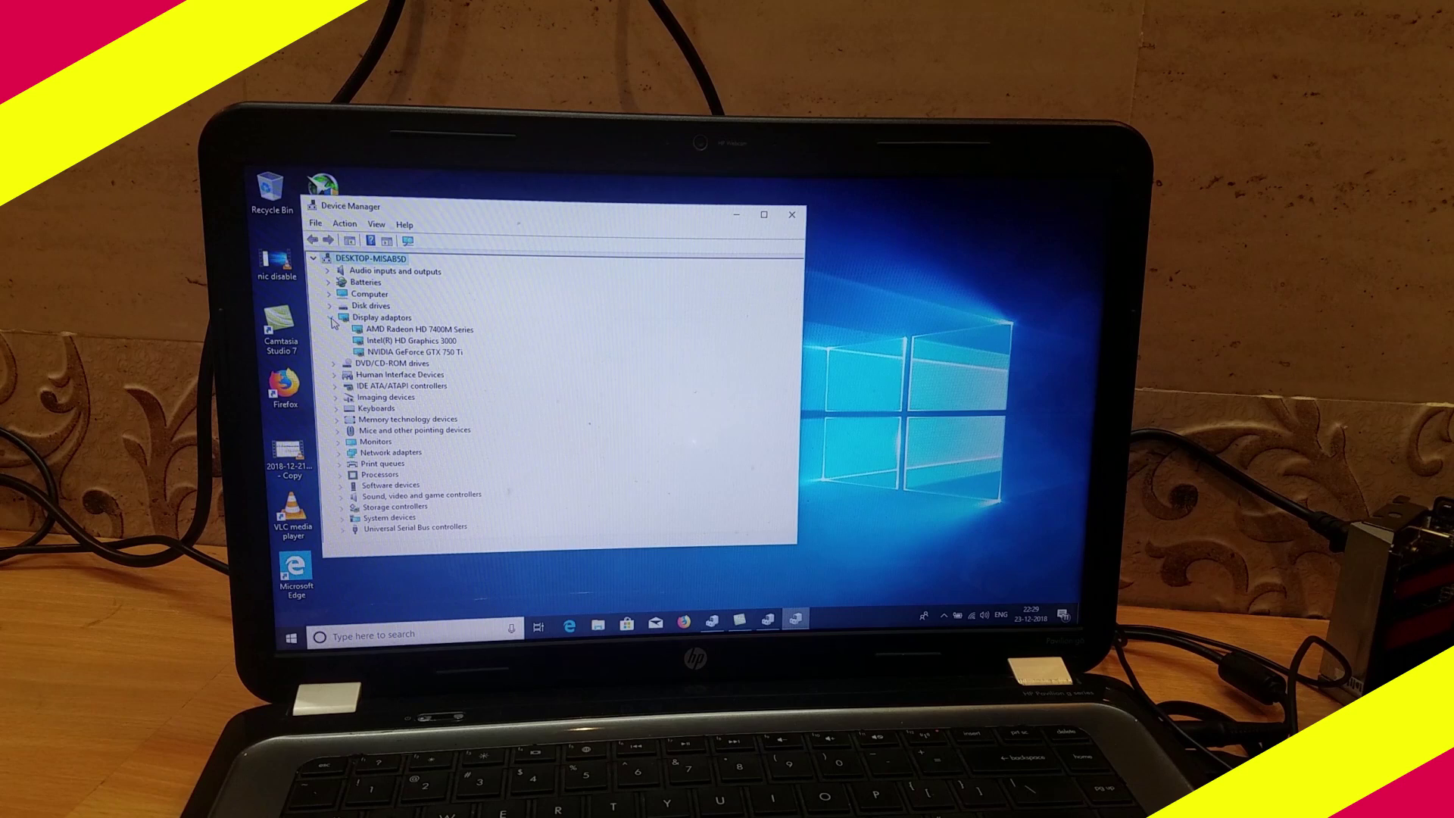
double_click(423, 353)
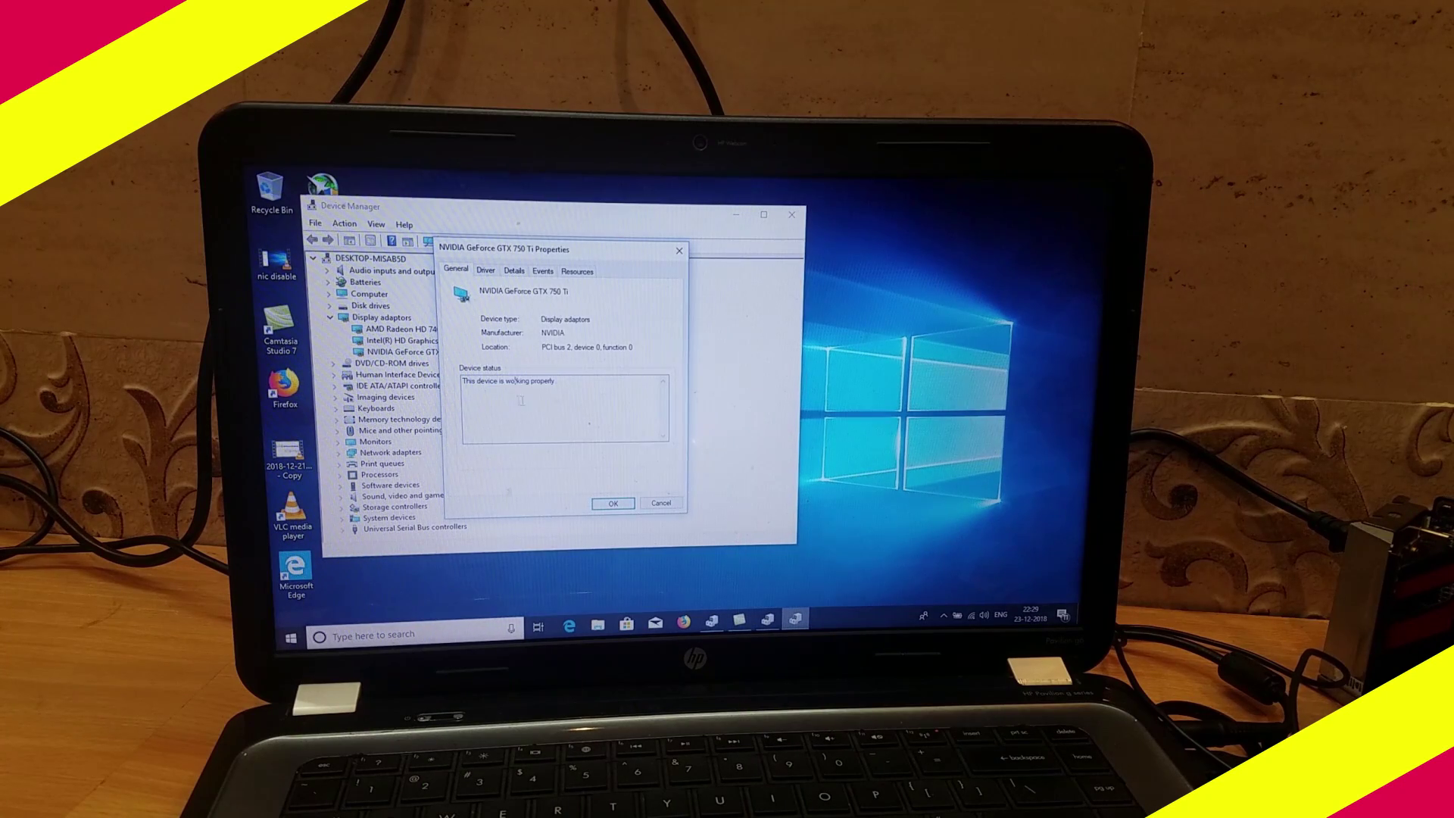
click(615, 505)
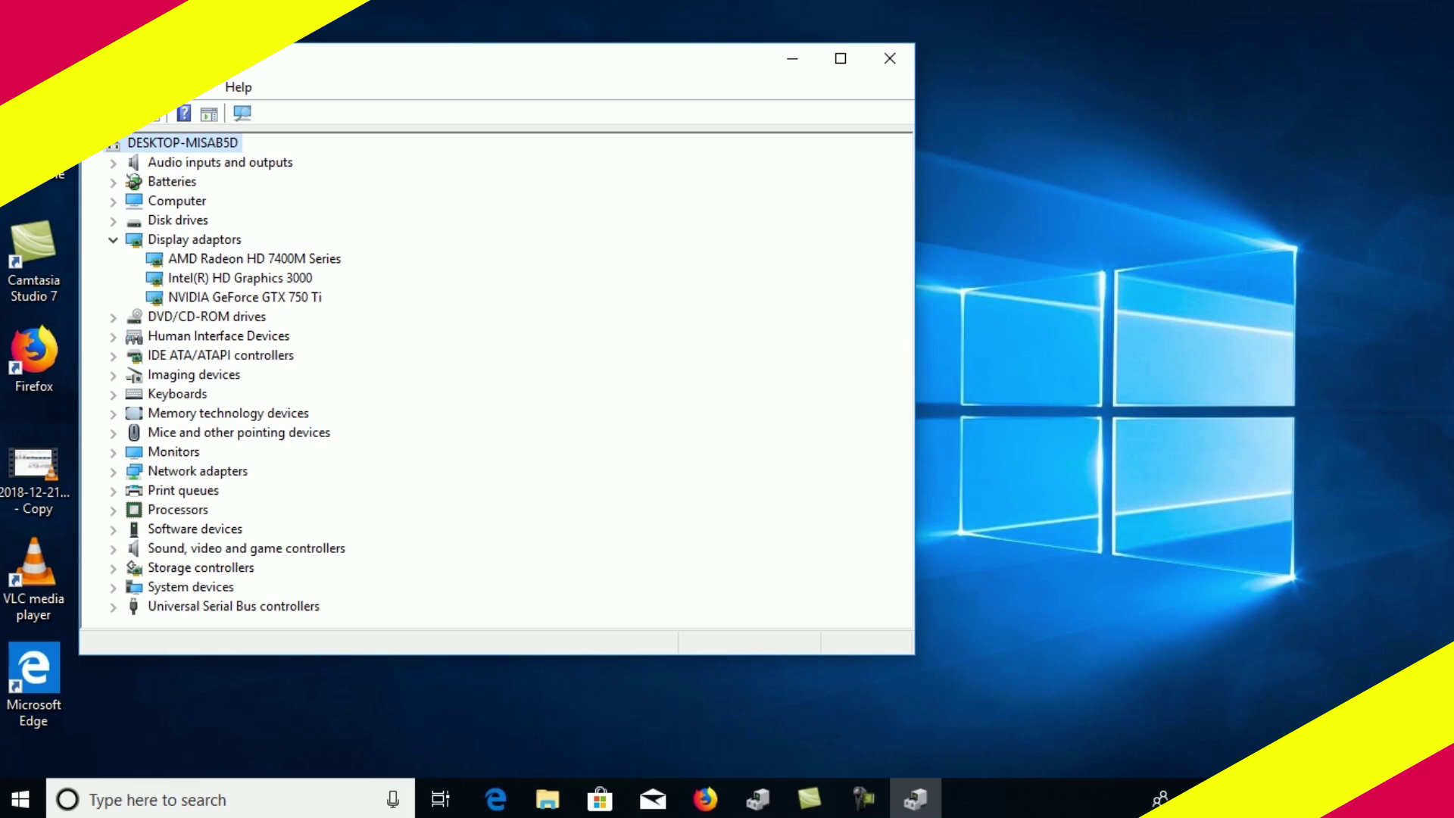
Step: Check the GTX 750 Ti's Details, Events and Resources tabs for conflicts, then close its properties
double_click(245, 297)
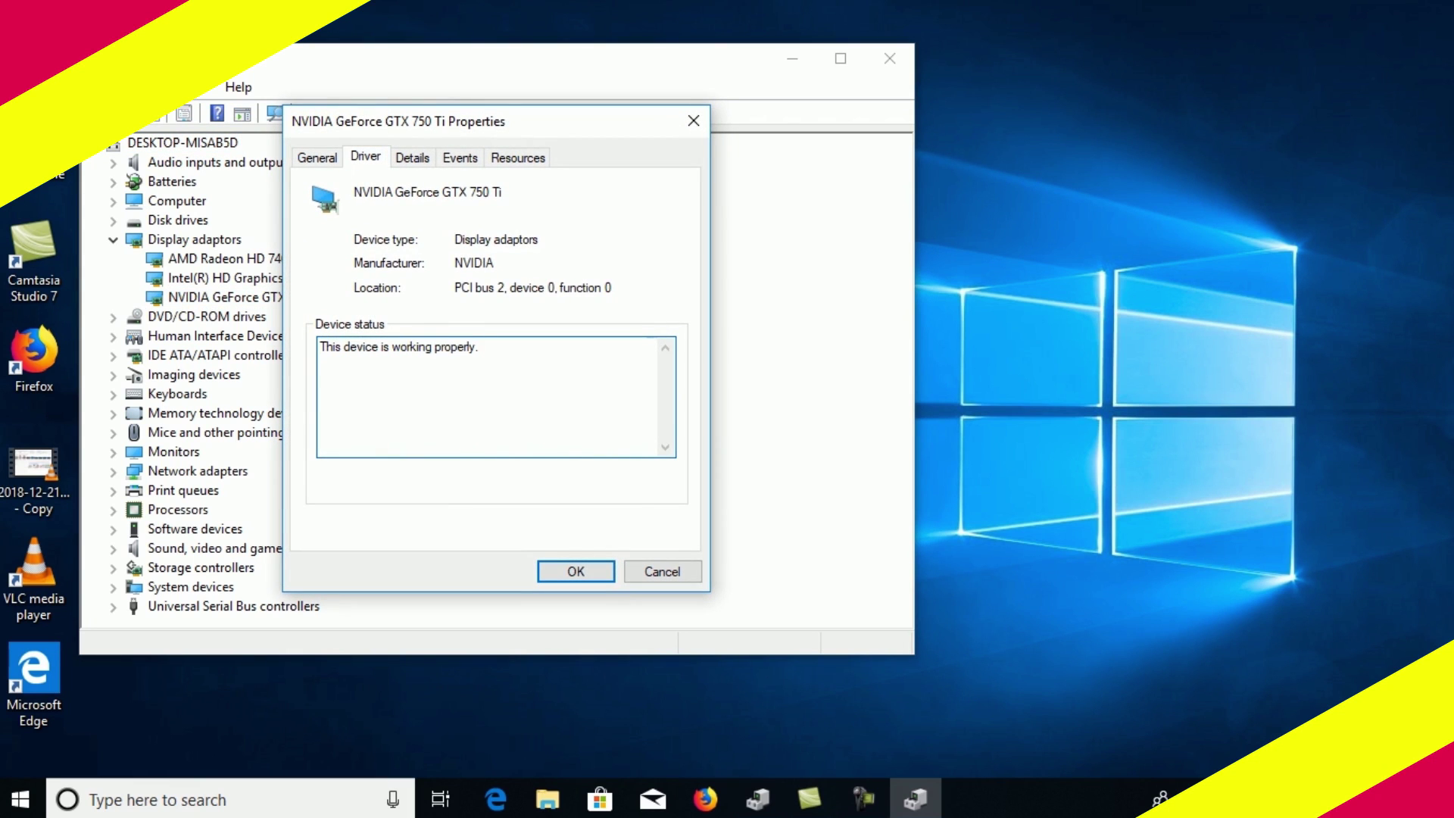
click(412, 157)
key(ctrl+Tab)
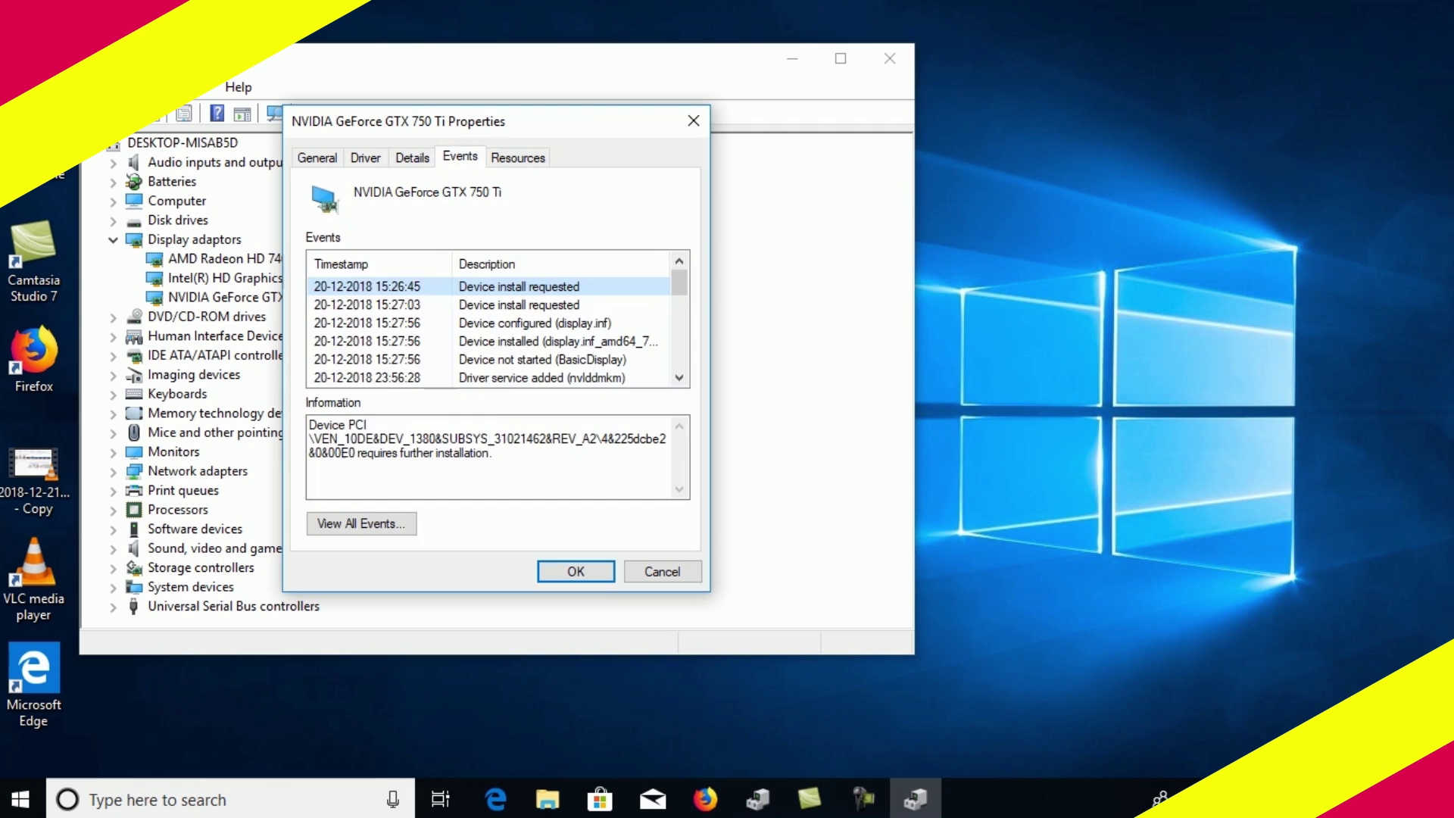
key(ctrl+Tab)
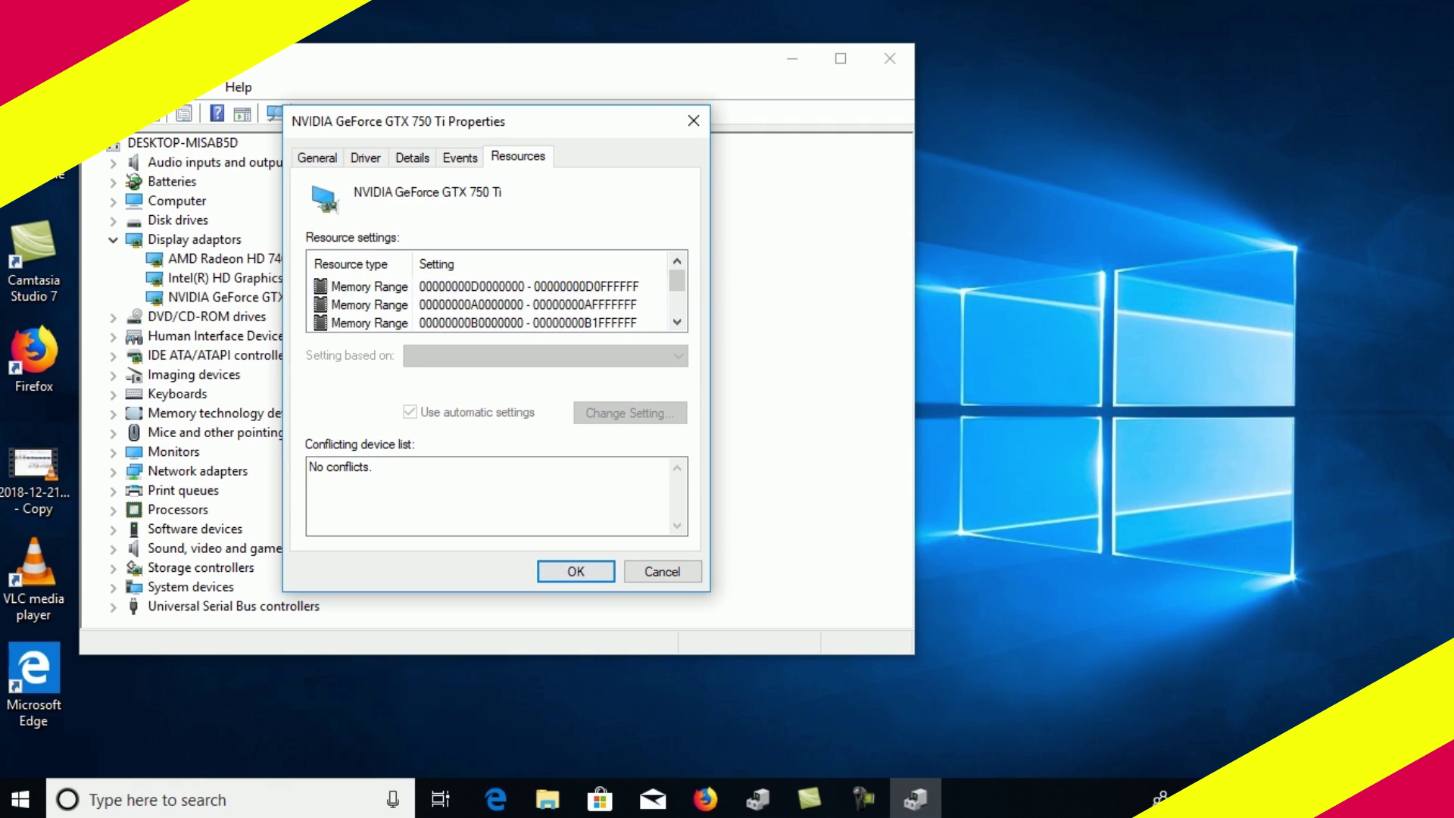
key(Return)
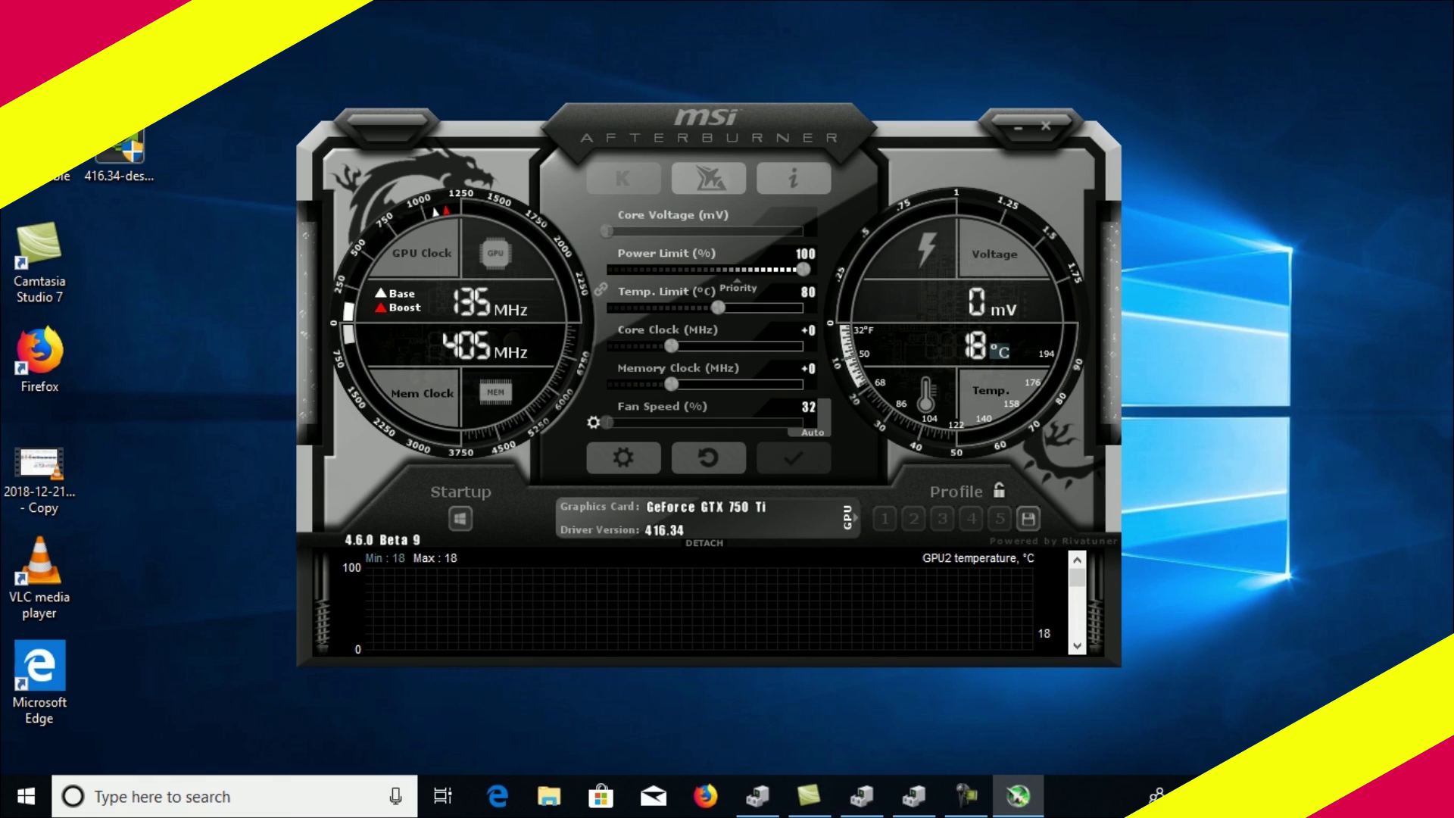
Step: Open Afterburner's GPU list and cycle monitoring through HD 7400M, GTX 750 Ti, HD 3000, ending on HD 7400M
click(849, 517)
click(931, 468)
click(936, 486)
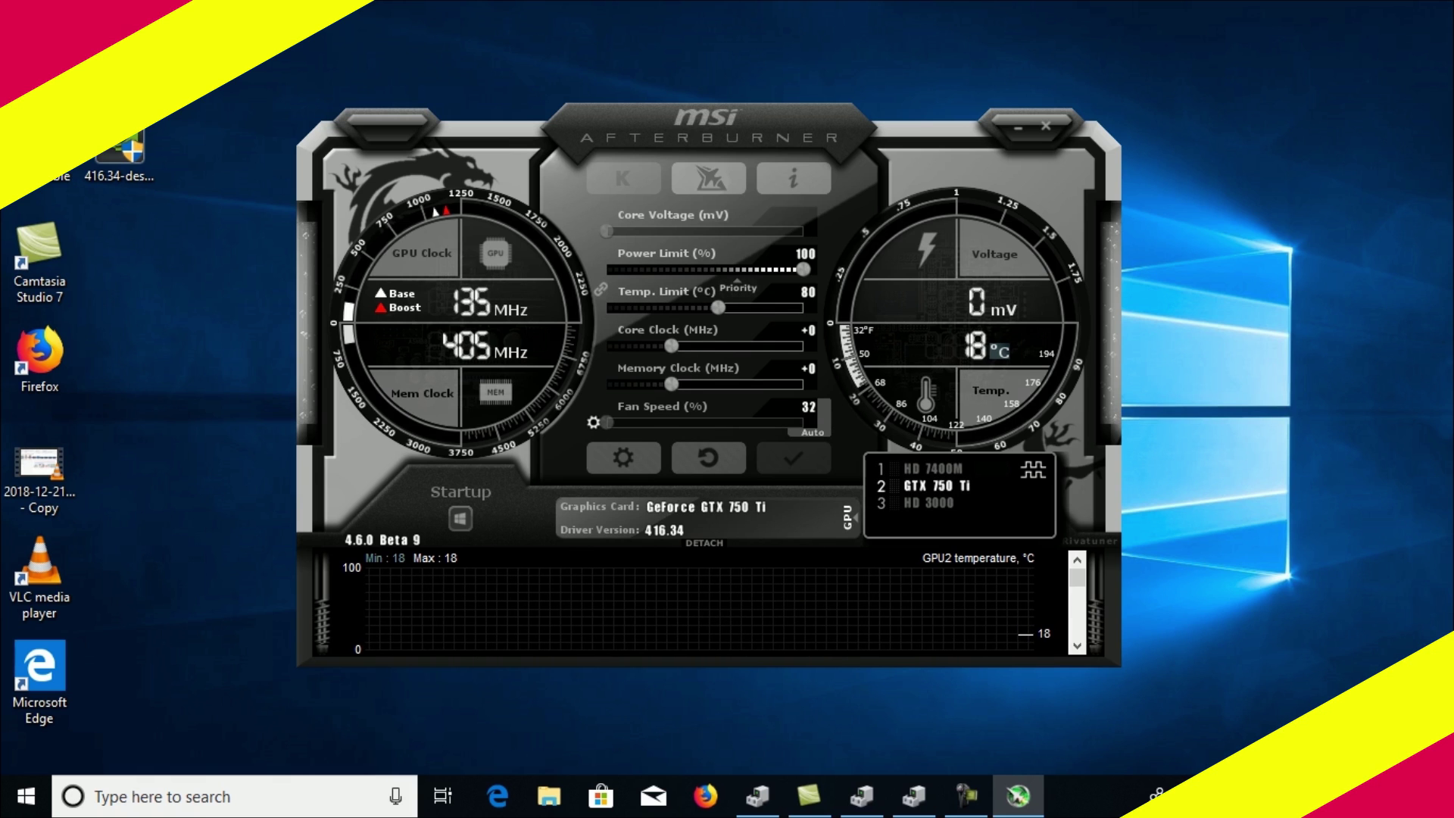
click(930, 502)
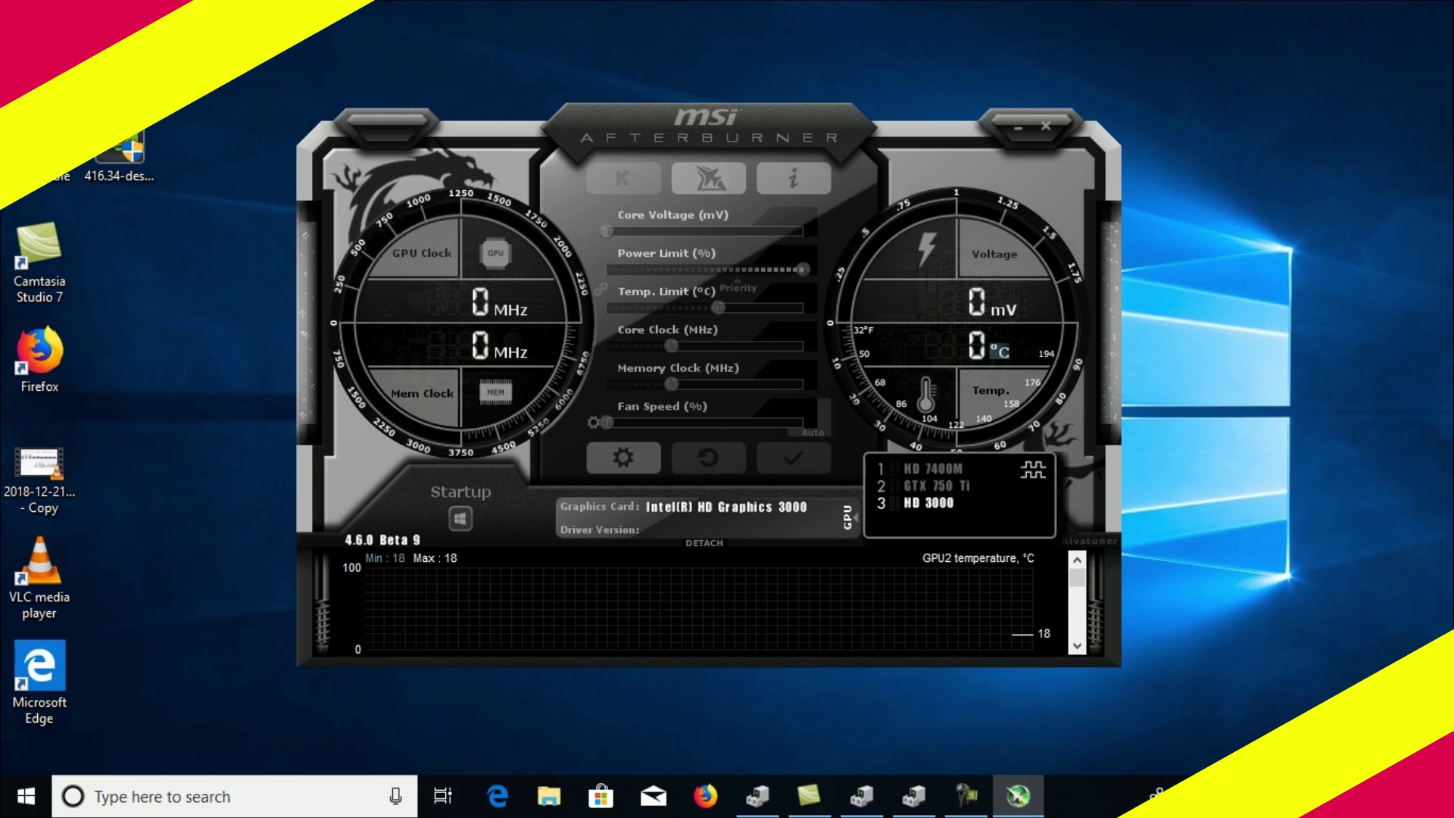
click(931, 468)
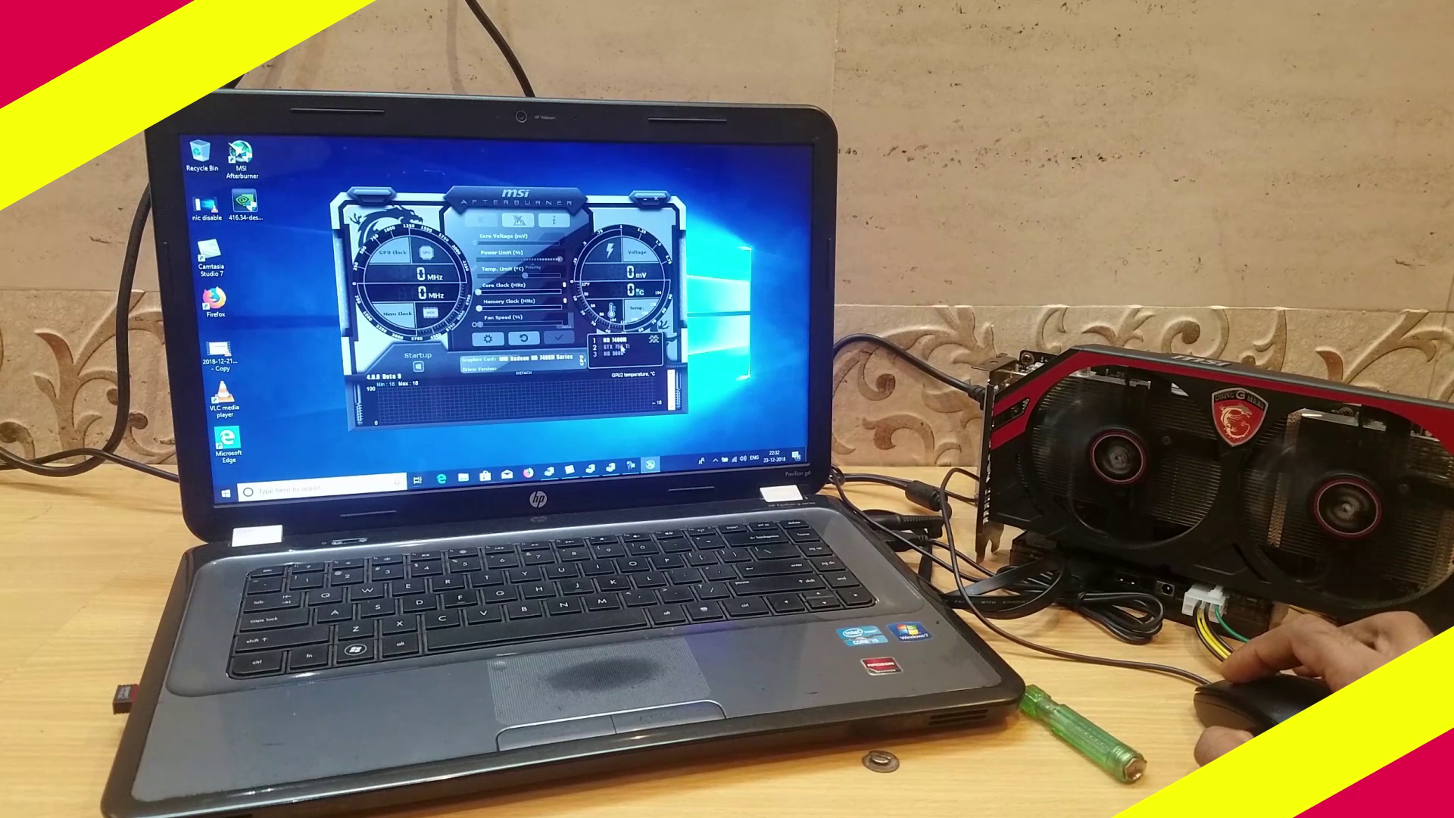
Step: Switch Afterburner monitoring to the GTX 750 Ti, then to the Intel HD Graphics 3000
click(620, 348)
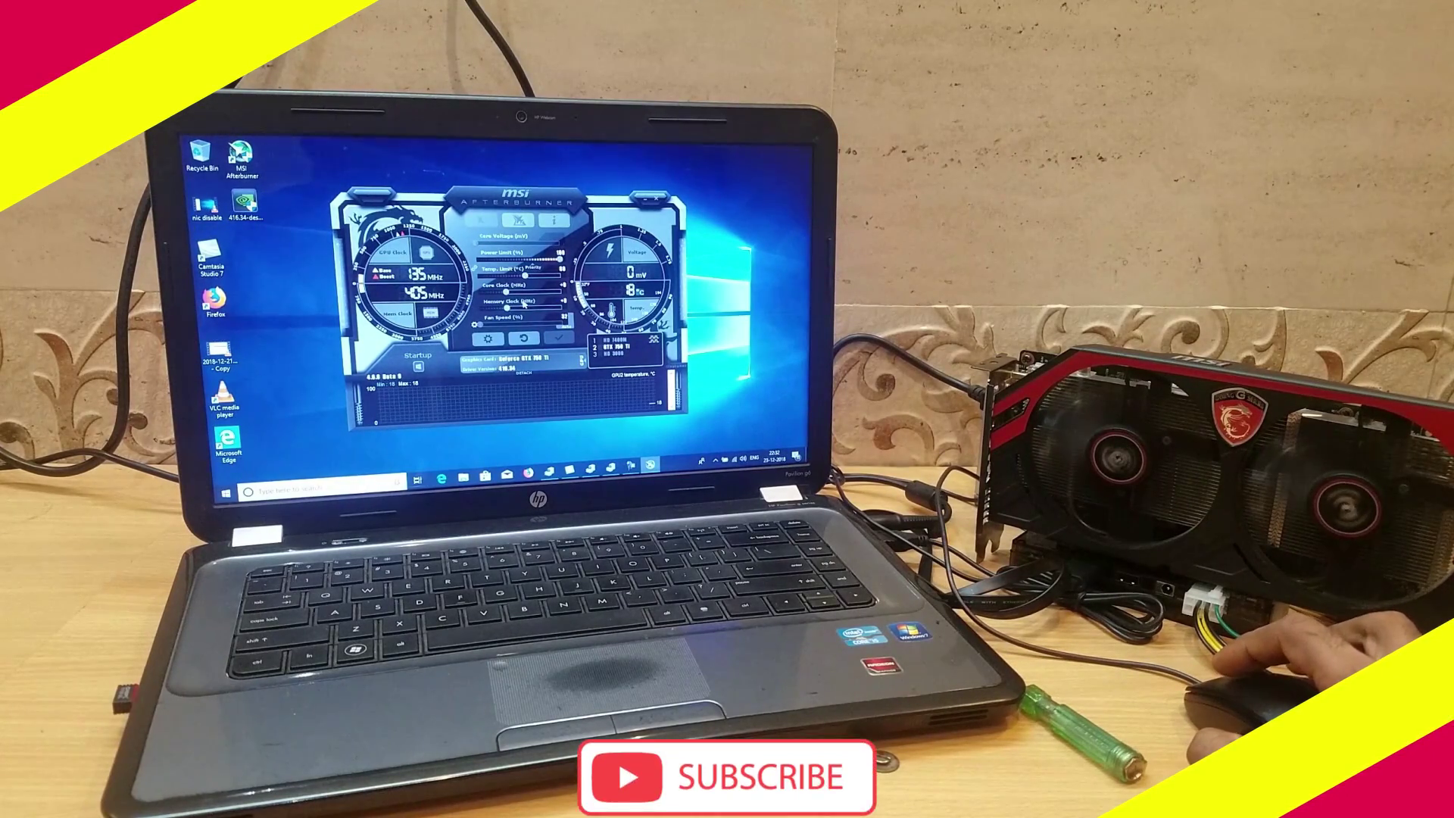
click(613, 354)
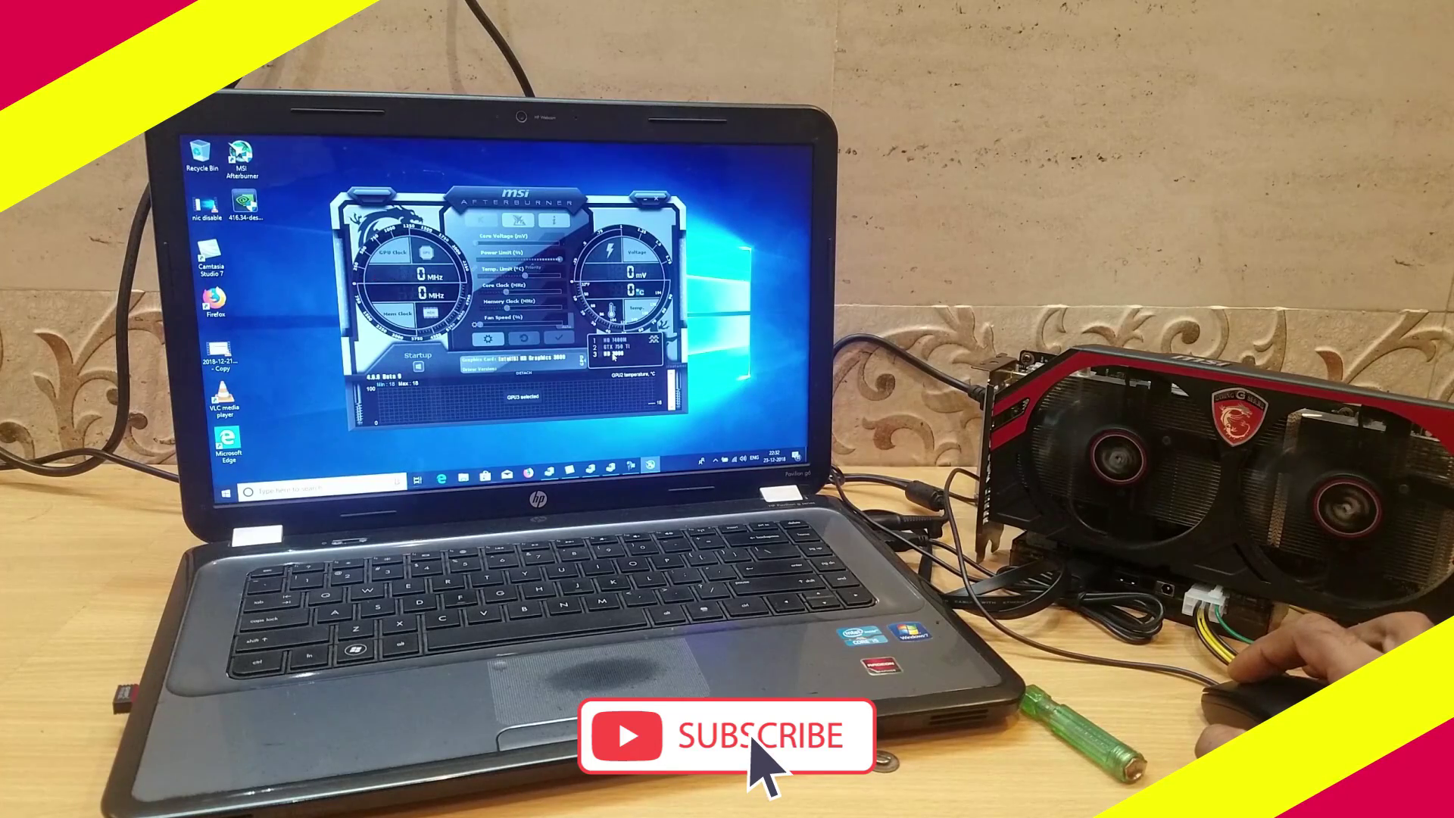